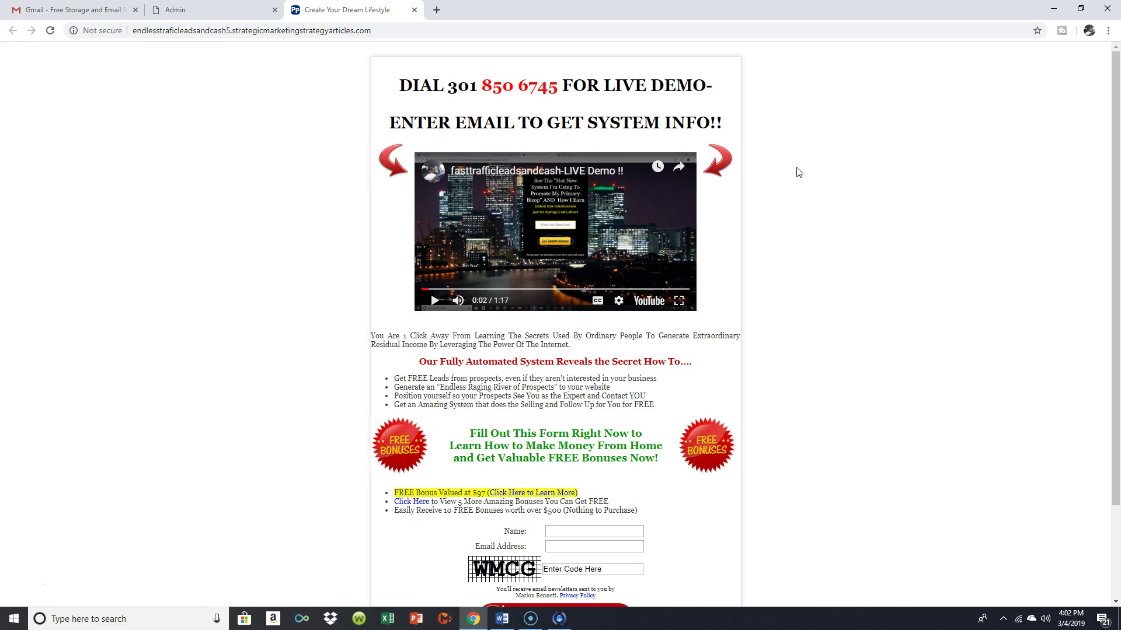
scroll(797, 172, down, 3)
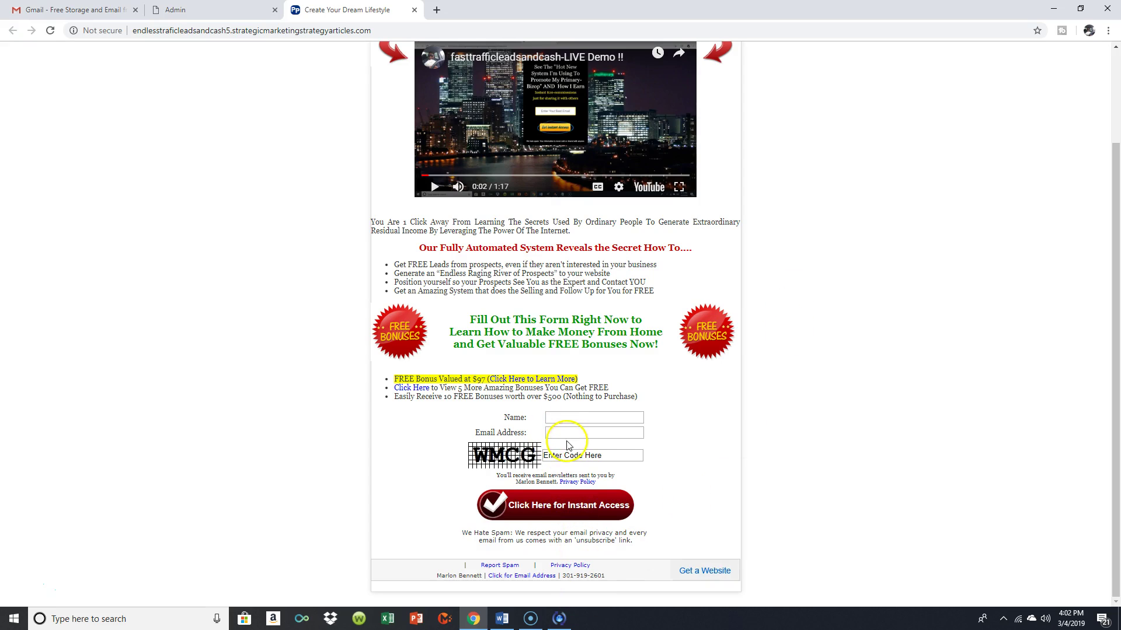
scroll(882, 327, up, 2)
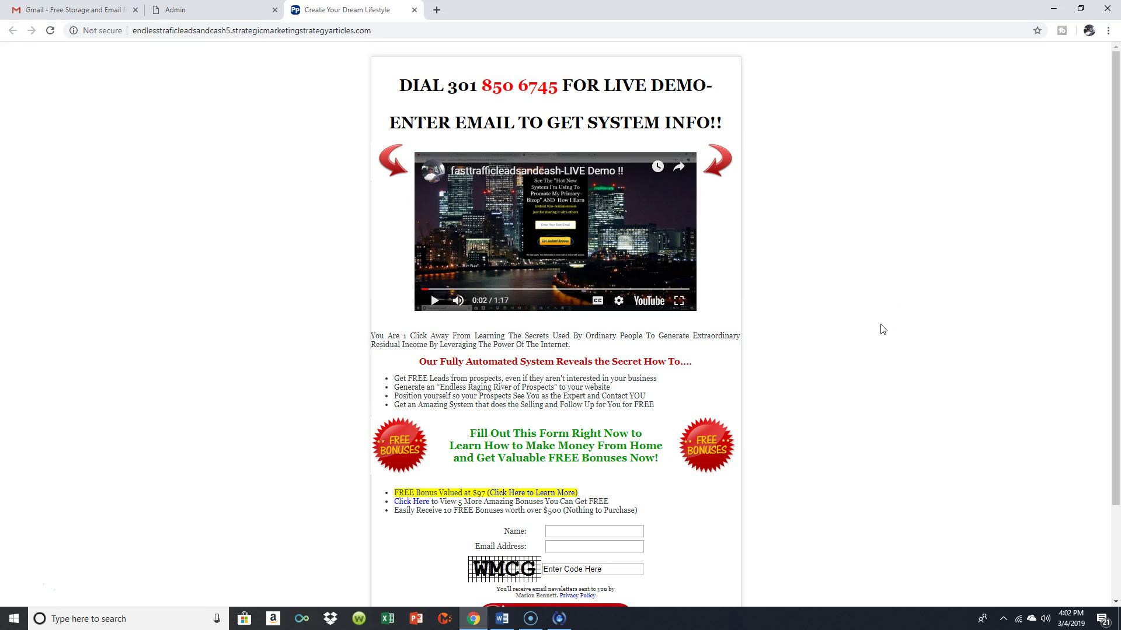